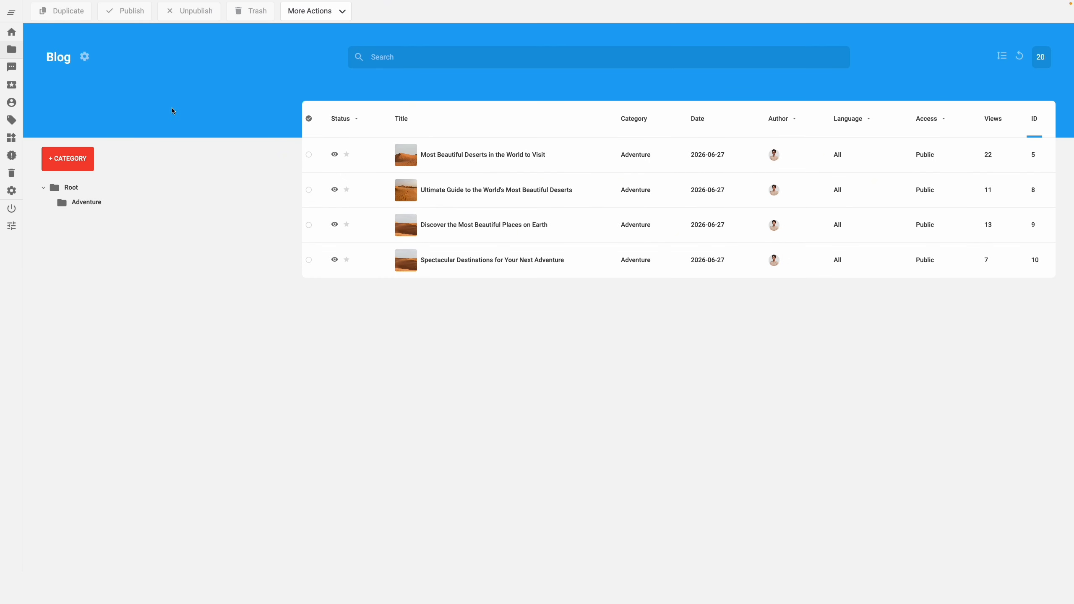
Step: Open the Category List Layout of the Blog app for editing
click(85, 57)
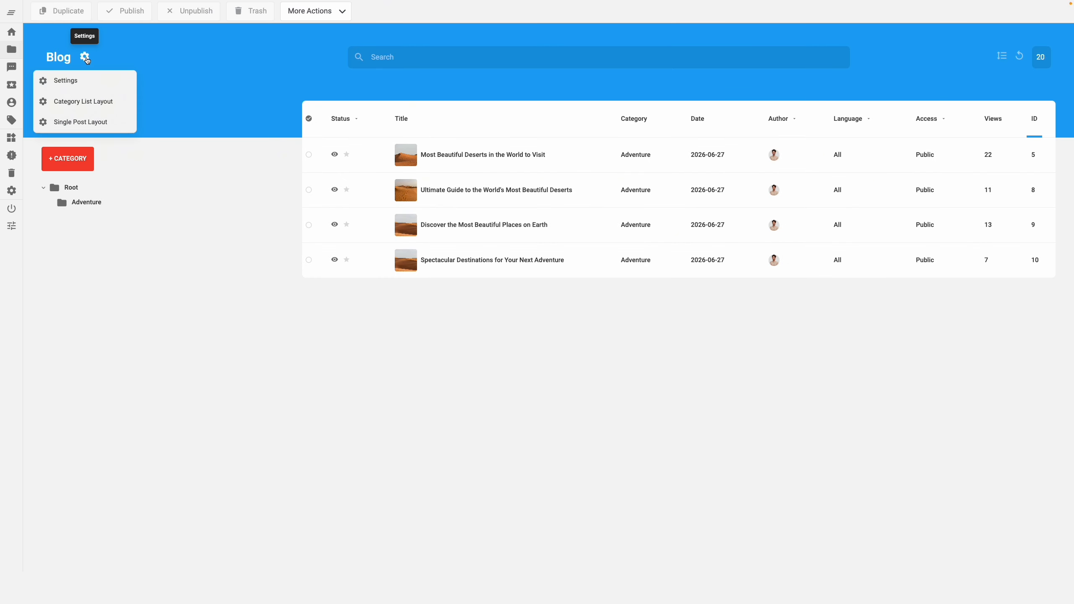
click(91, 102)
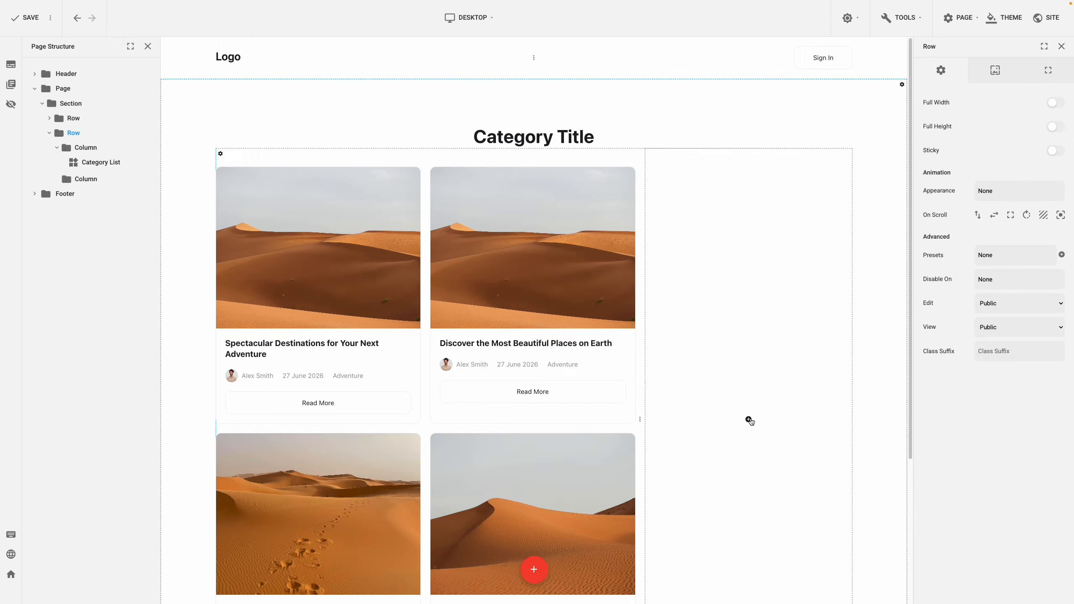
Step: Try adding a Search plugin to the empty column beside the category list, and undo it
click(749, 420)
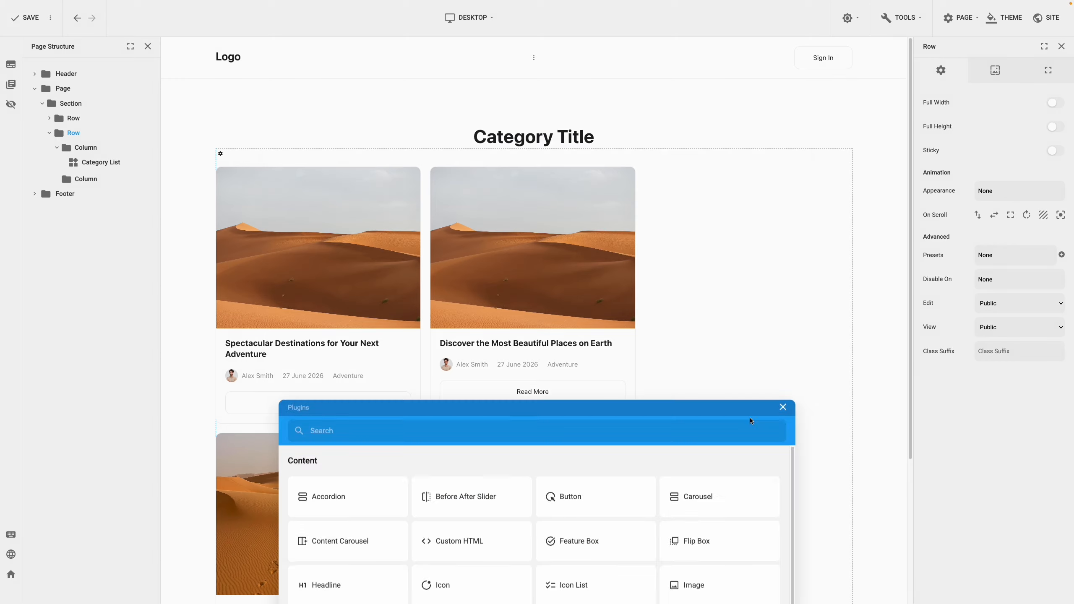
scroll(750, 419, down, 8)
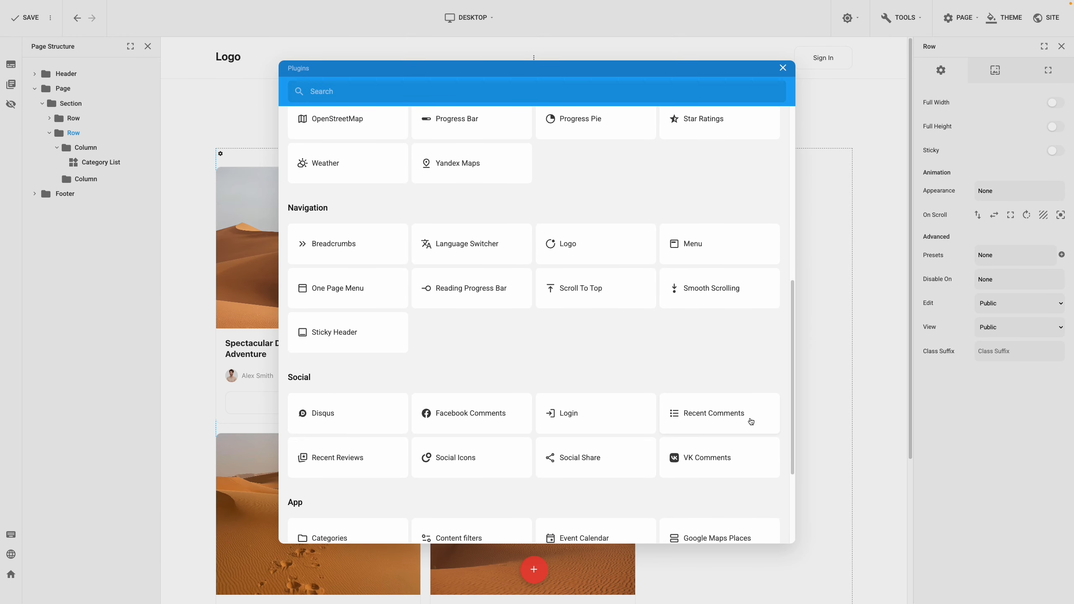
scroll(750, 419, down, 3)
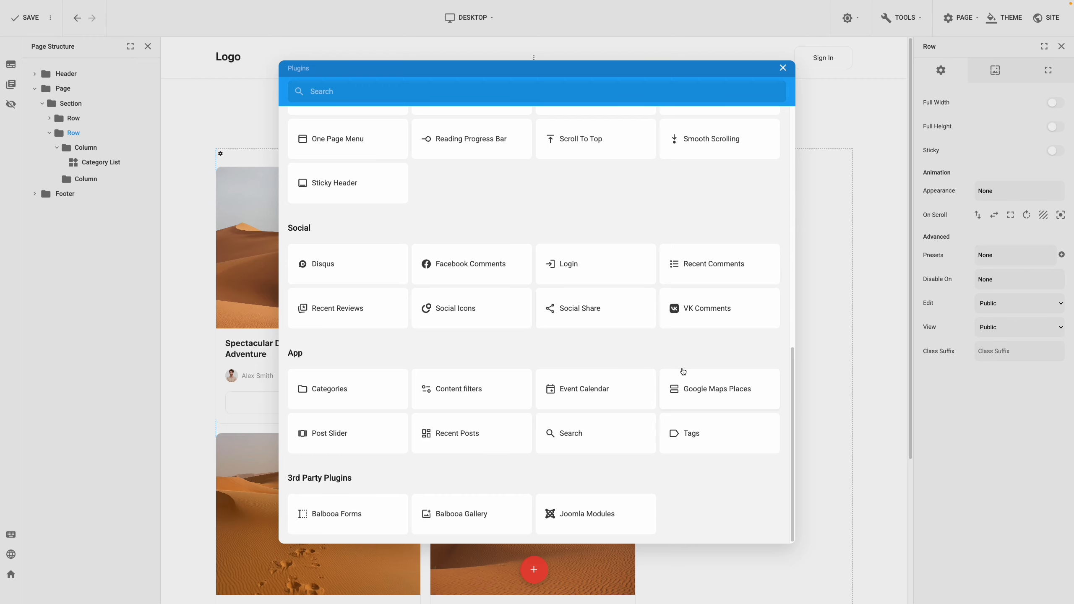
click(622, 436)
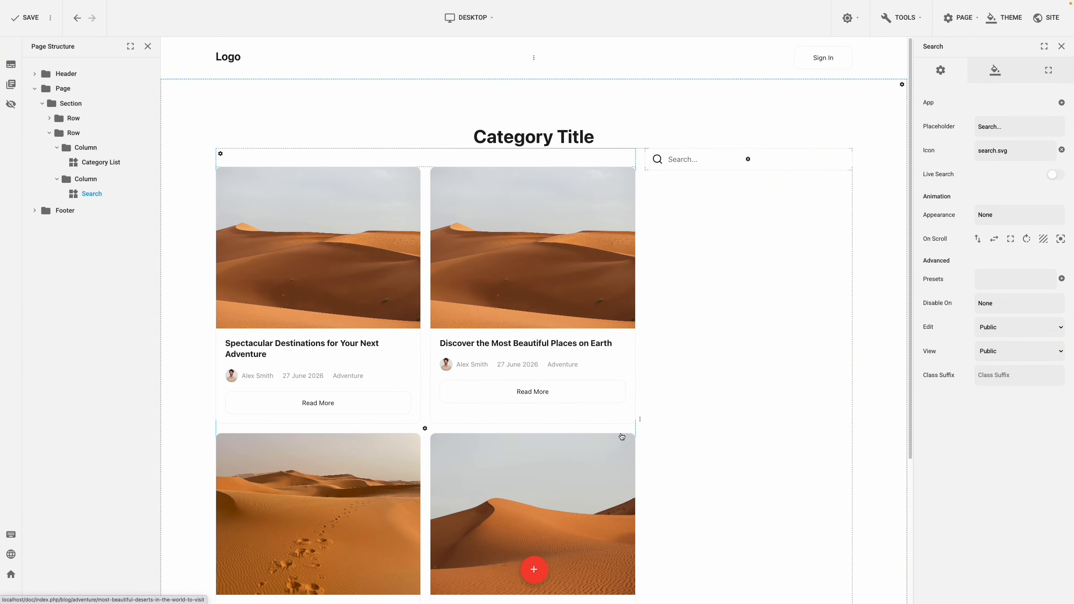
key(ctrl+z)
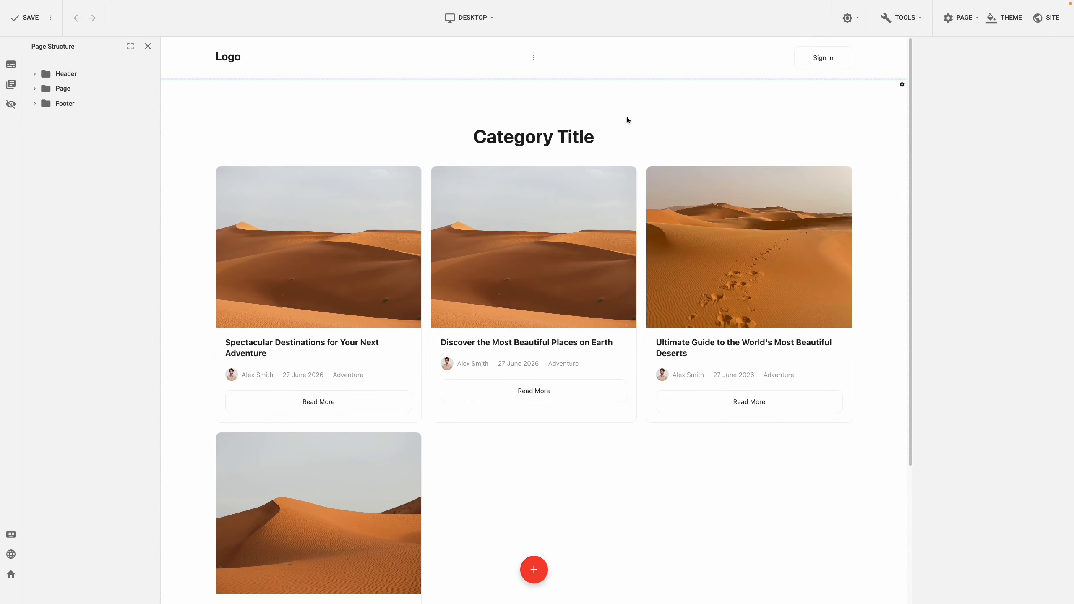
Step: Show the image and info in the Category Intro and move the image above the title in its element order
click(576, 136)
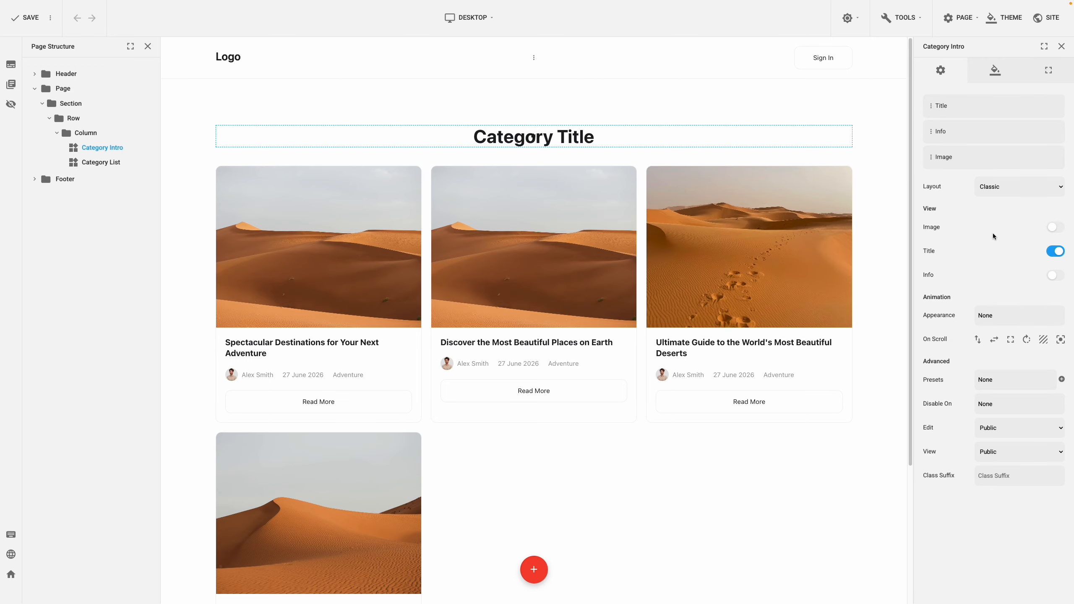
click(1057, 228)
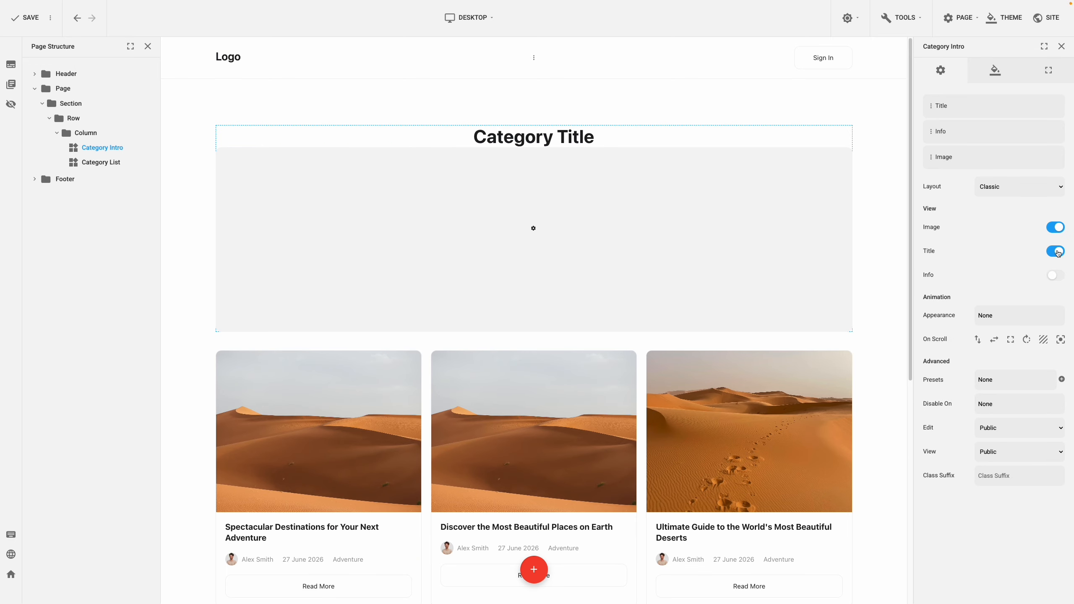
click(1059, 275)
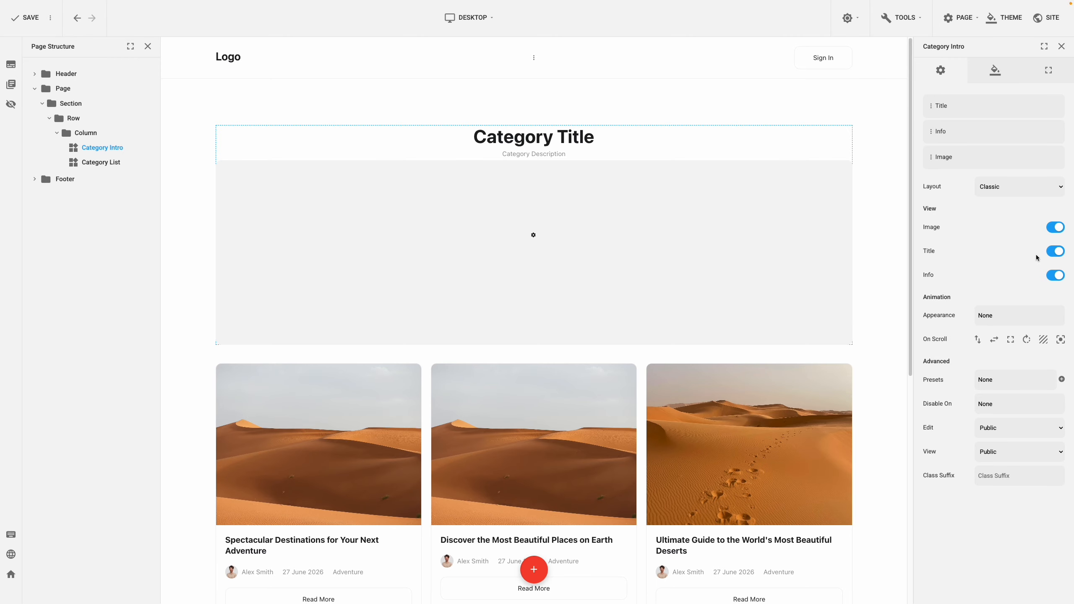
drag(929, 159, 933, 105)
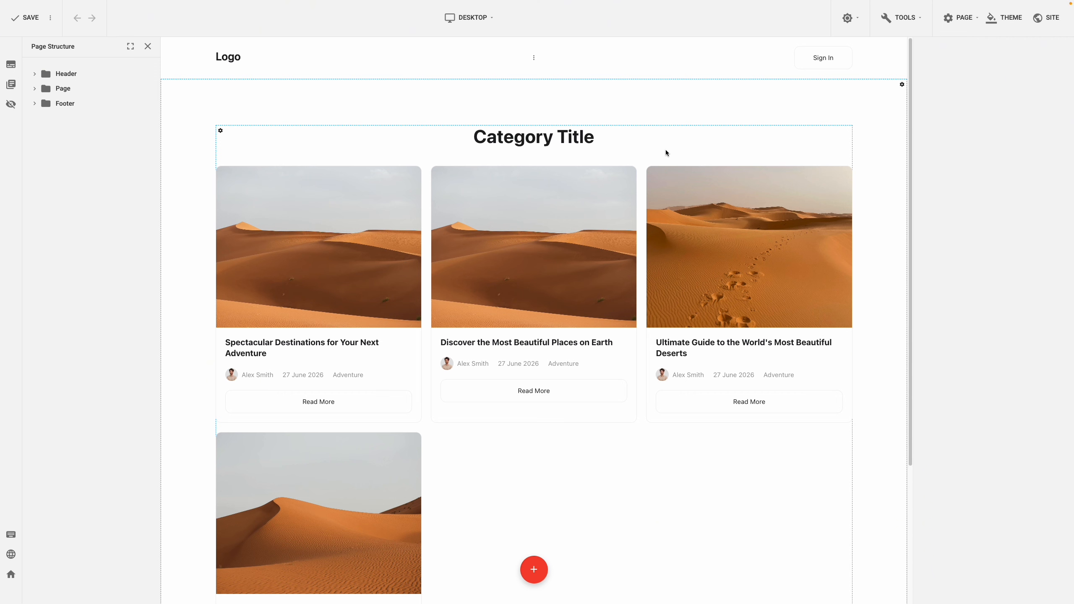
Step: Keep the Category List sorted by Recent and set its layout to Masonry with 3 columns
click(586, 224)
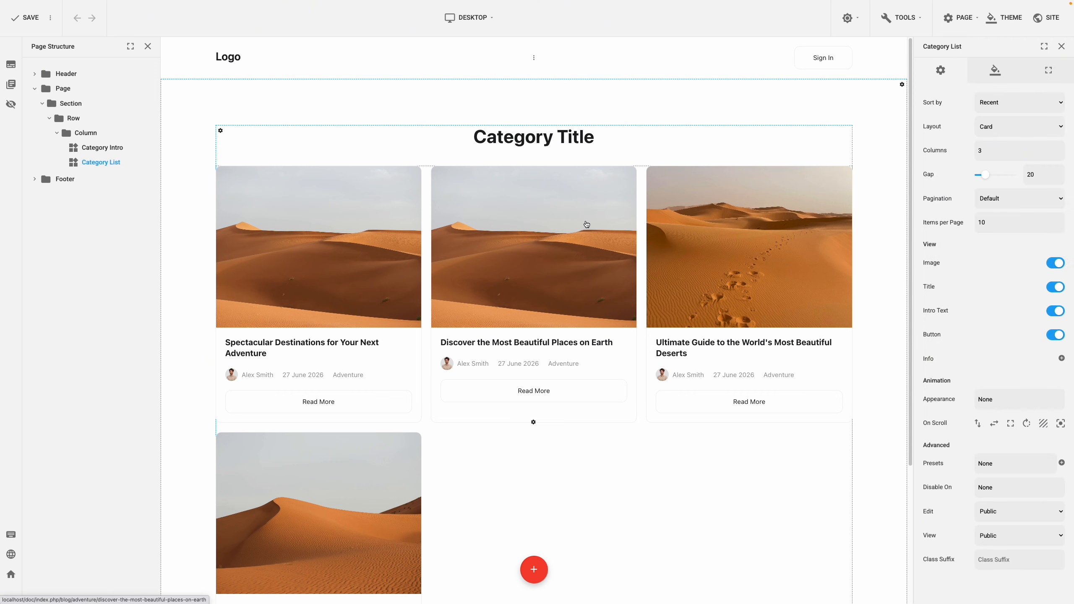
click(1012, 103)
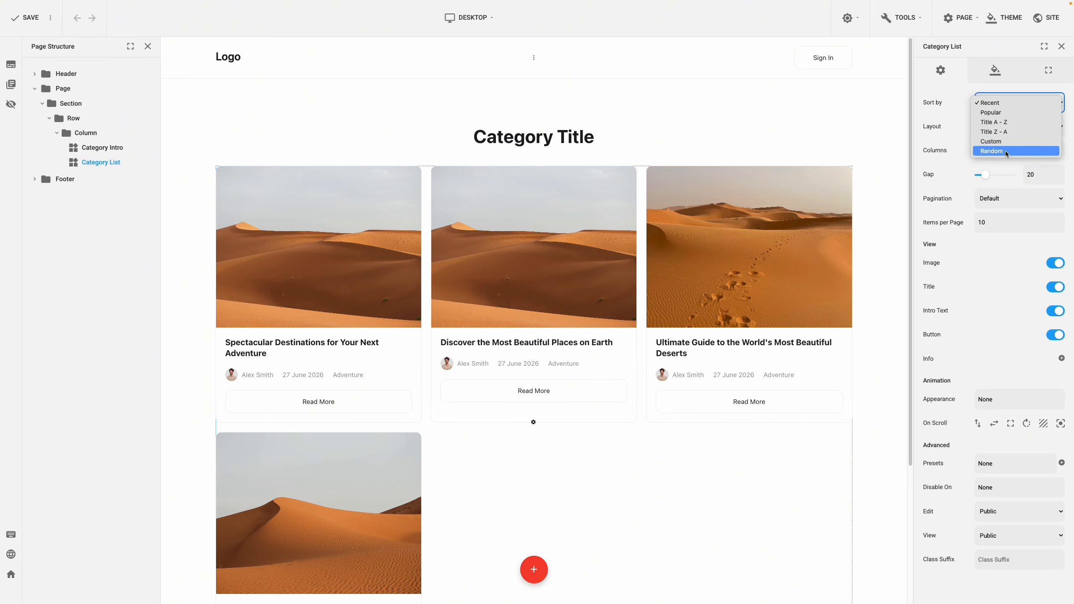
click(991, 105)
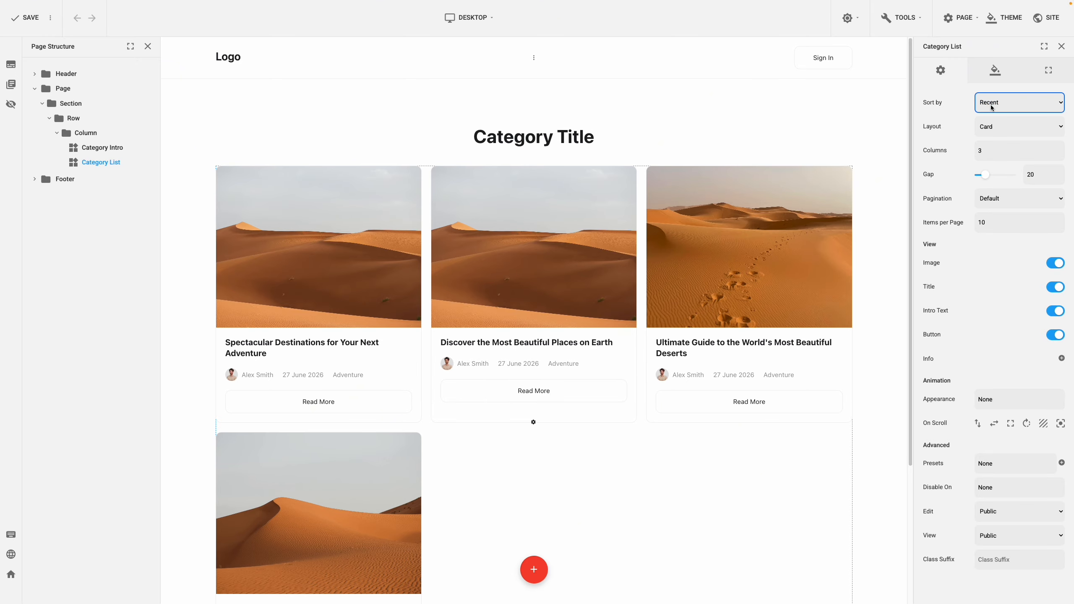
click(1003, 127)
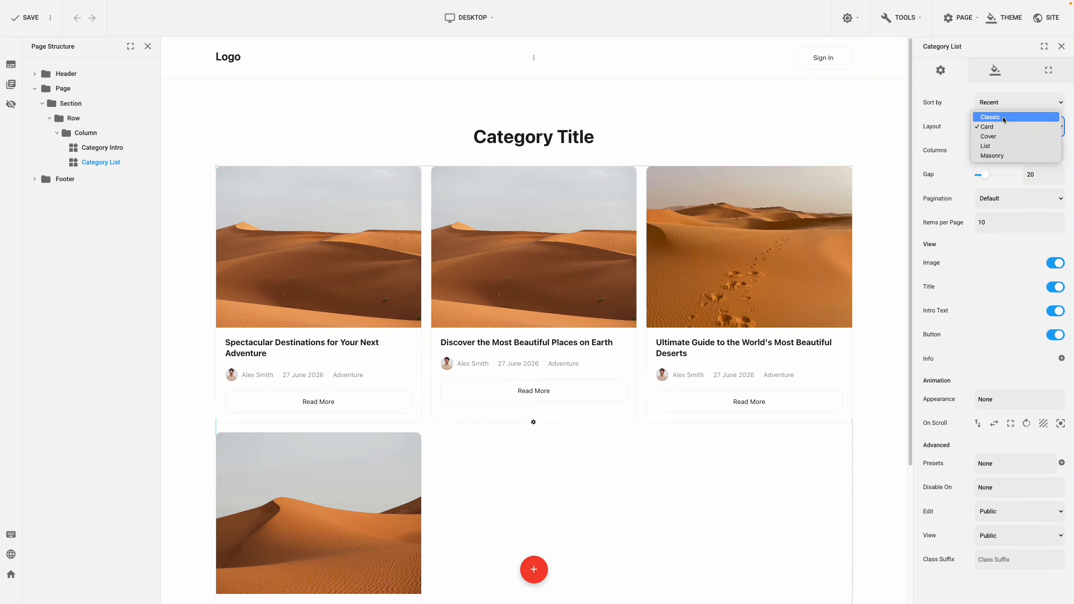
click(1006, 155)
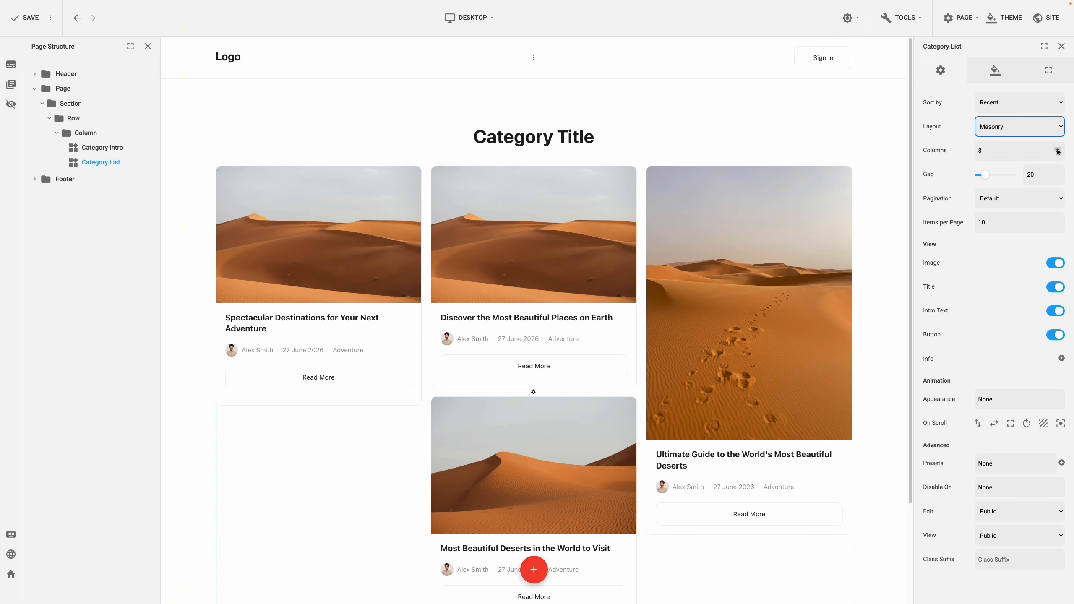
click(1057, 148)
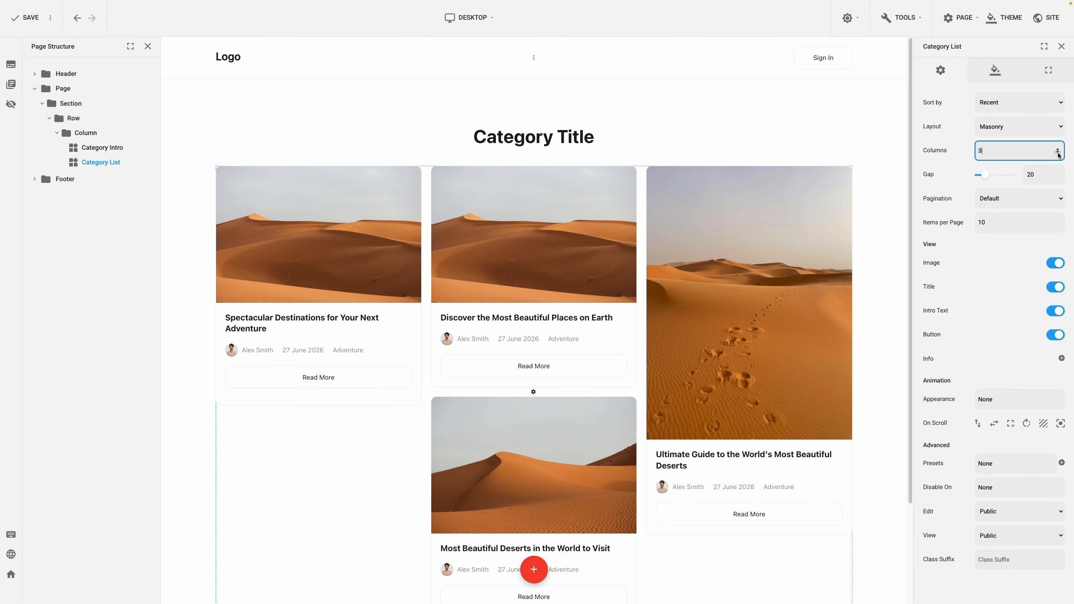
Step: Hide the button on the Category List posts, and in their info show Views and hide Date
click(1052, 336)
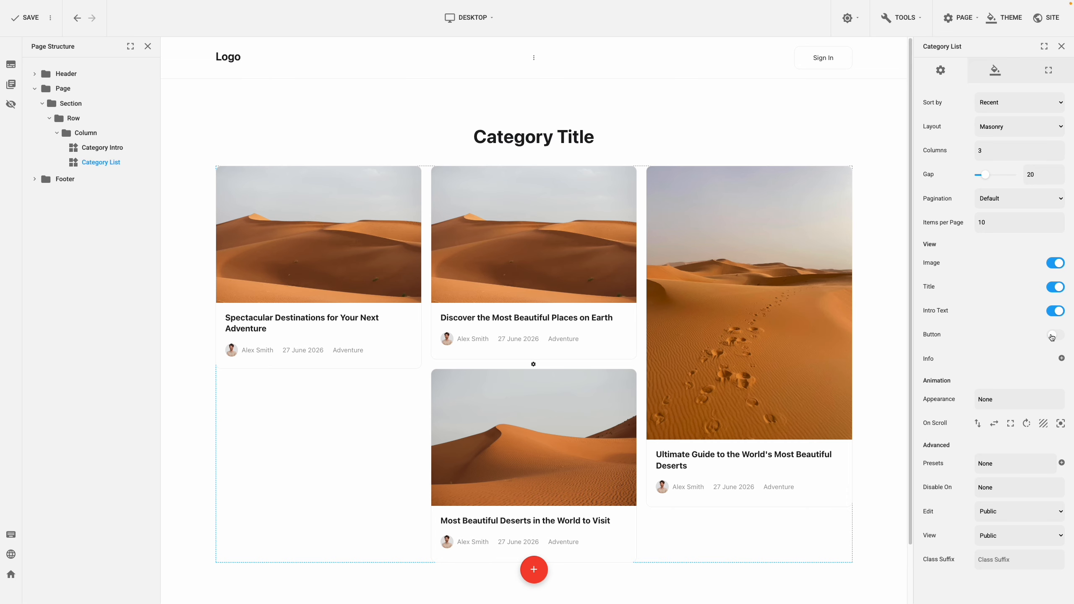
click(1062, 358)
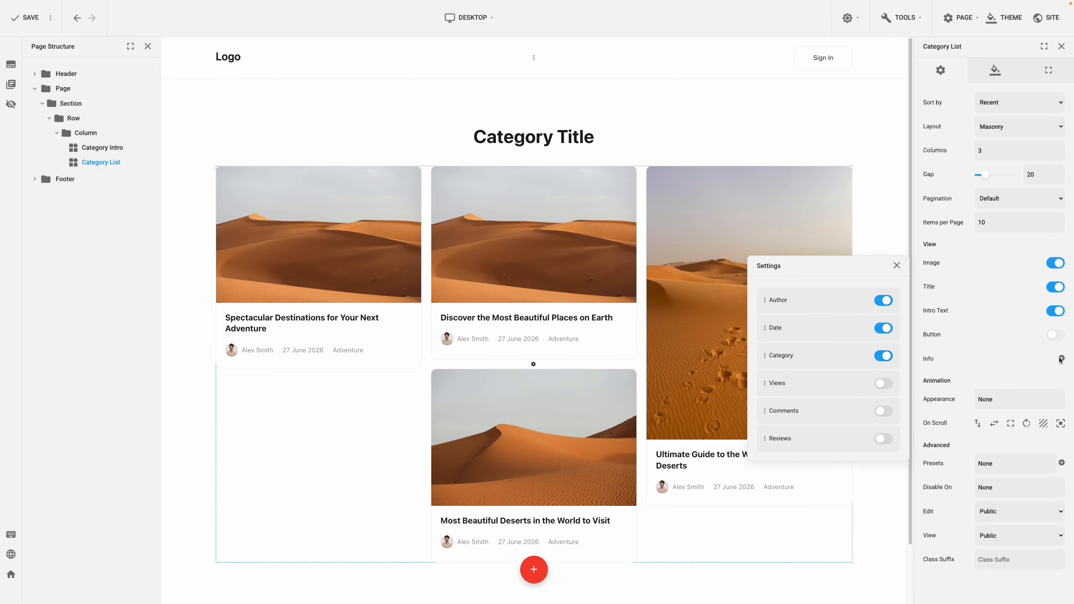
click(888, 386)
click(880, 328)
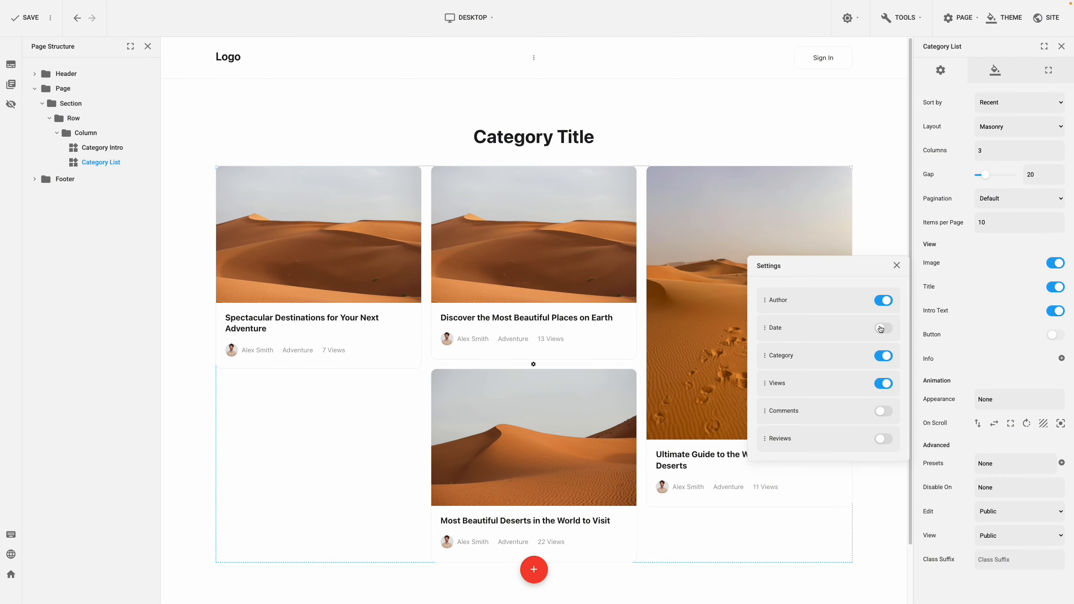
click(972, 330)
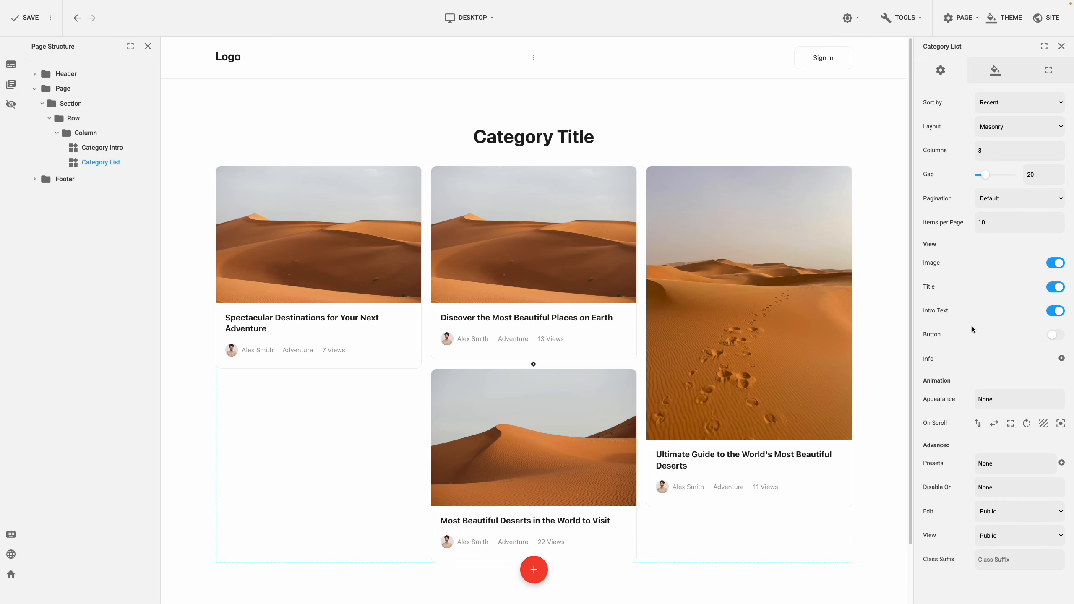
Step: Review which elements of the Category List can be styled in its design settings
click(989, 73)
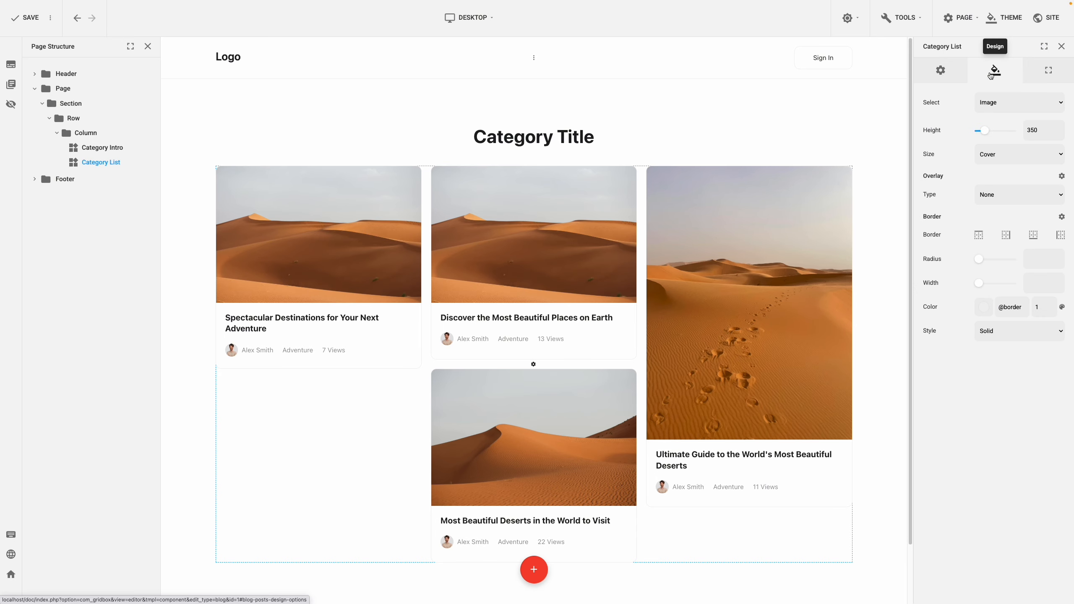
click(1010, 103)
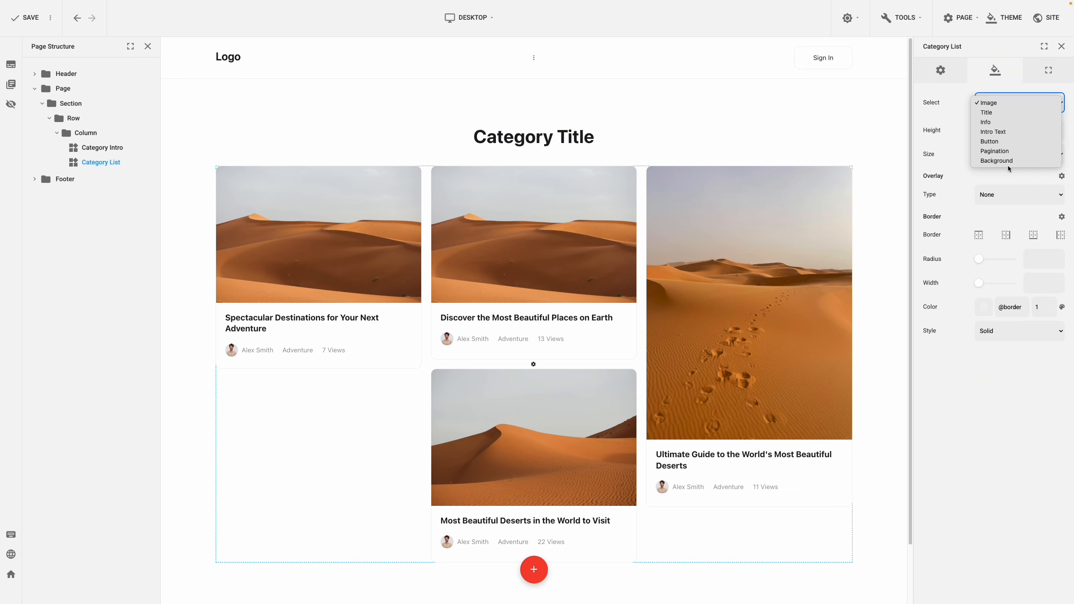
click(957, 98)
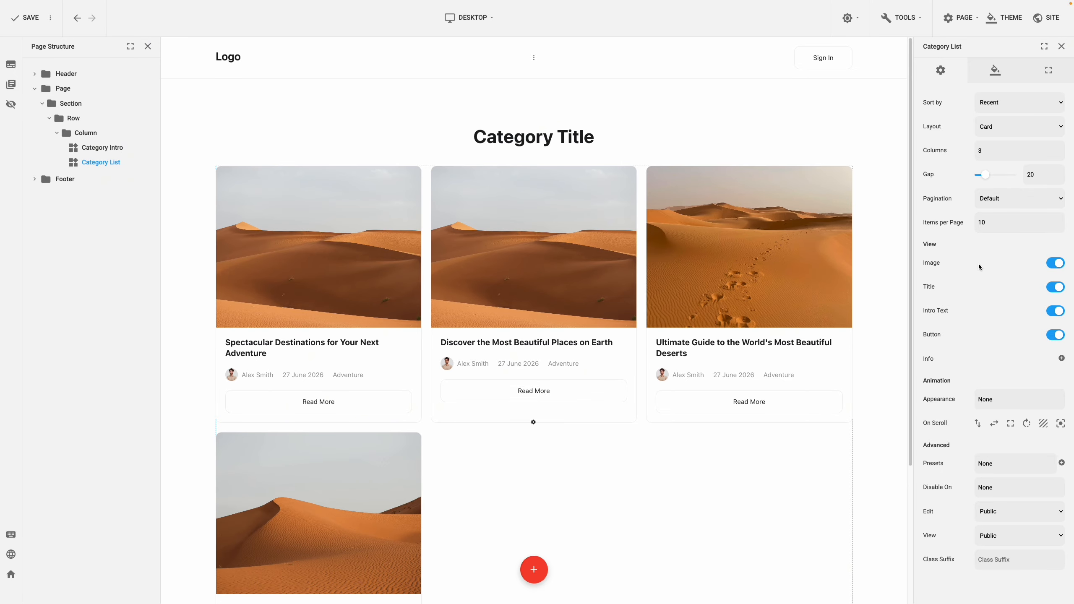
Step: Set the Category List to 3 items per page
double_click(977, 221)
text(3)
click(979, 242)
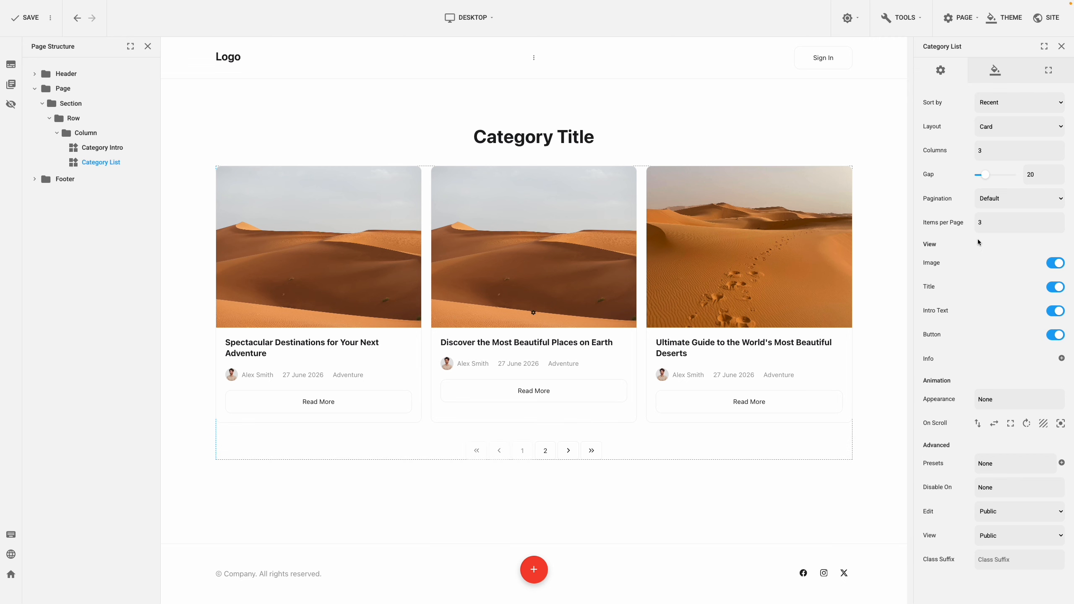
Step: Try the Load More and Infinite Scrolling paginations on the Category List, and settle on the combined Load More and Infinite Scrolling option
click(1007, 204)
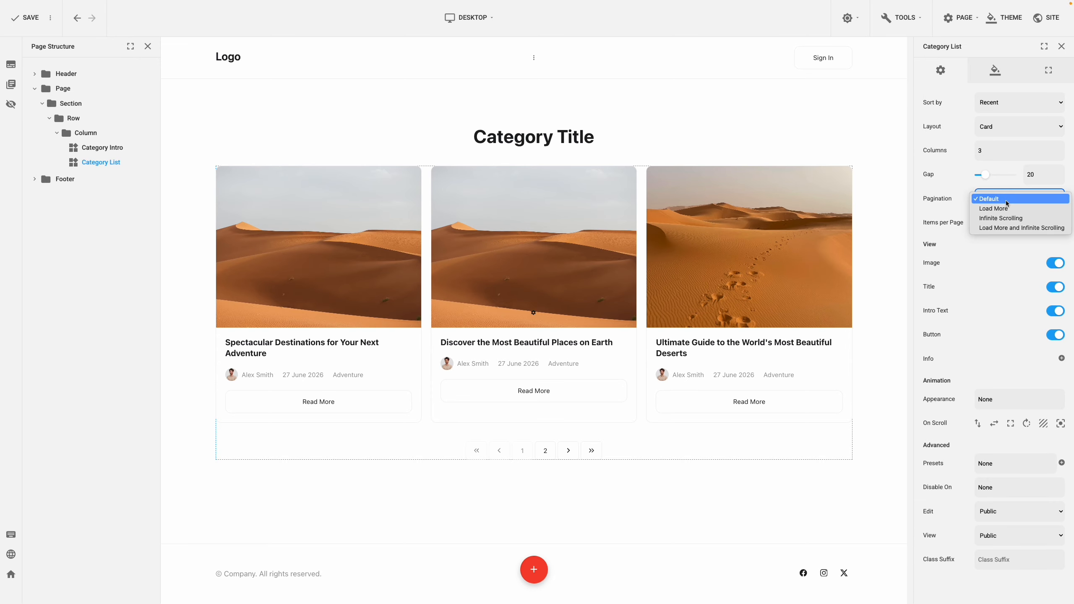
click(1007, 209)
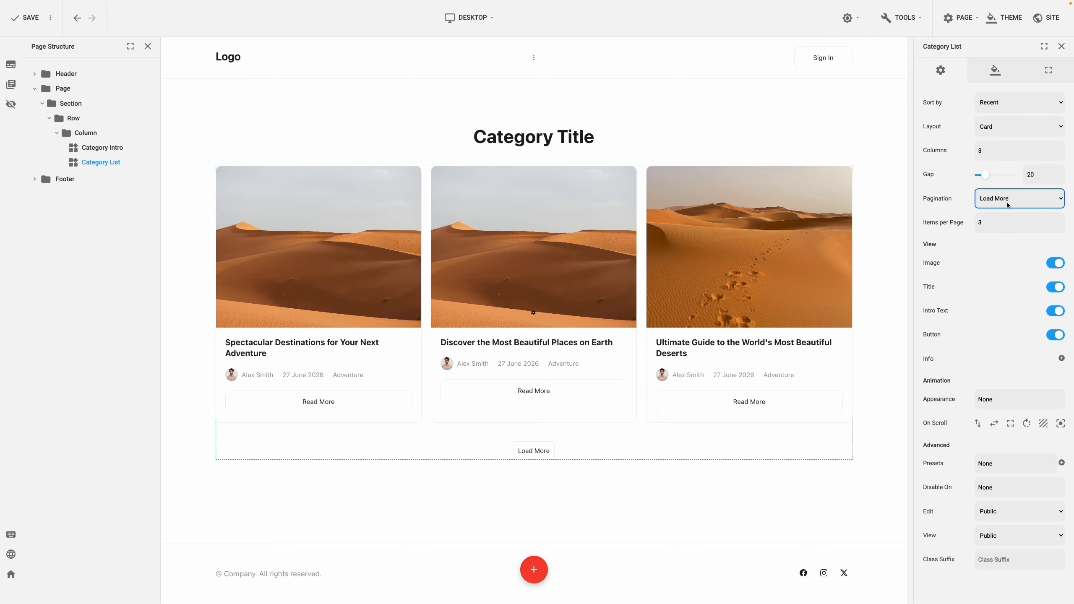
click(1006, 209)
click(1007, 209)
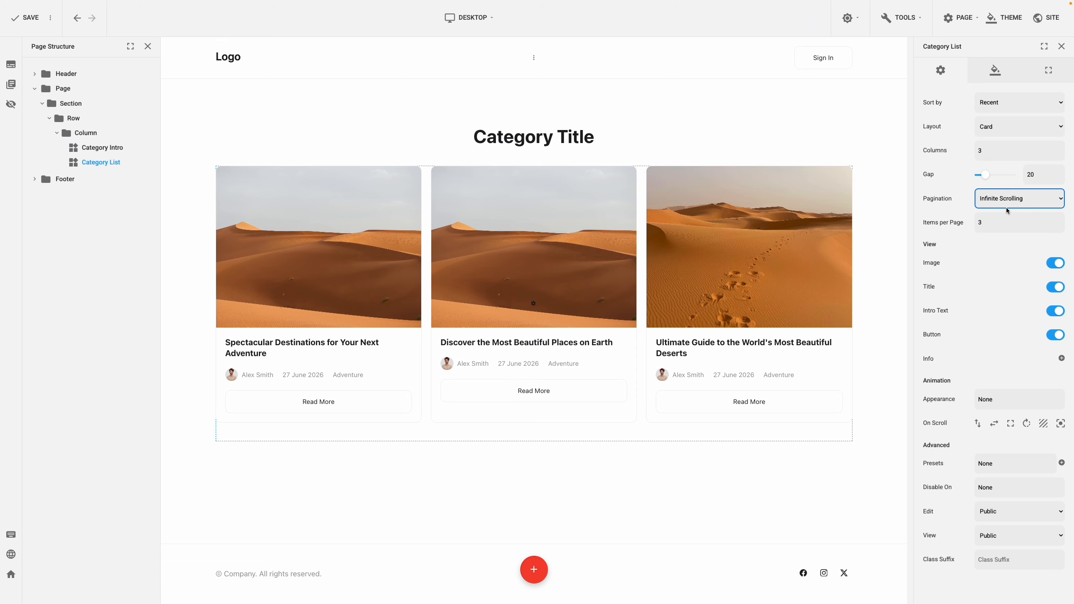
click(1006, 210)
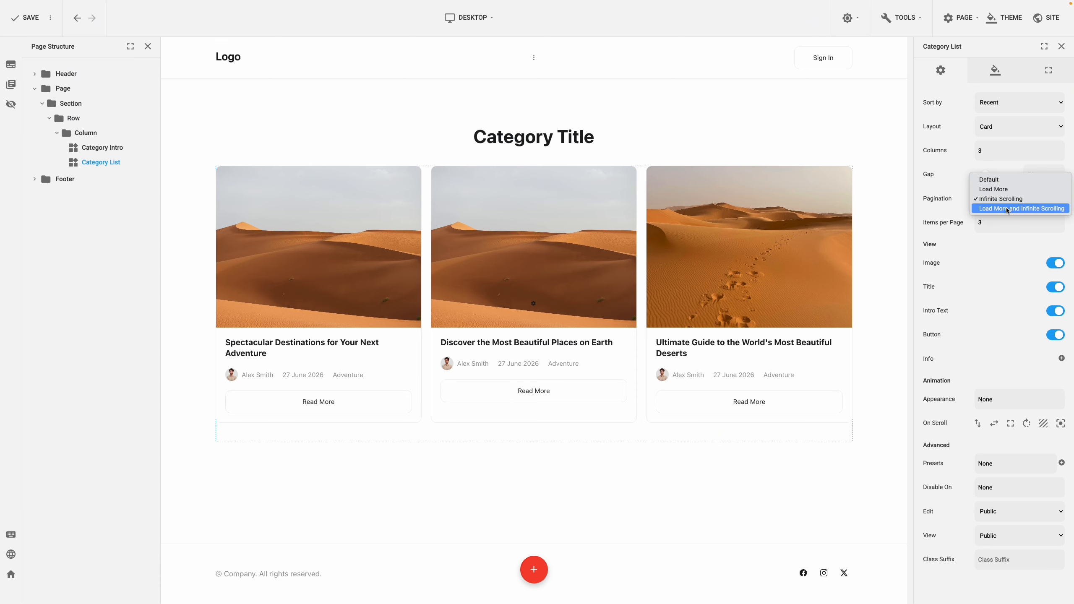
click(1005, 207)
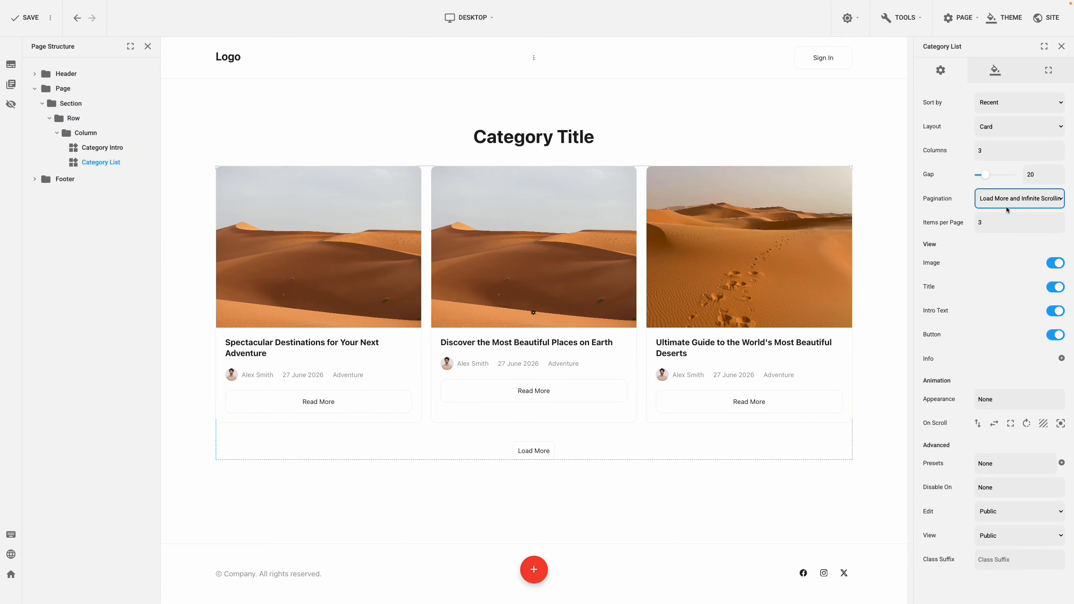
Step: Examine the design settings for the Category List's pagination, including alignment, colors, margin, padding and border
click(996, 70)
click(1006, 102)
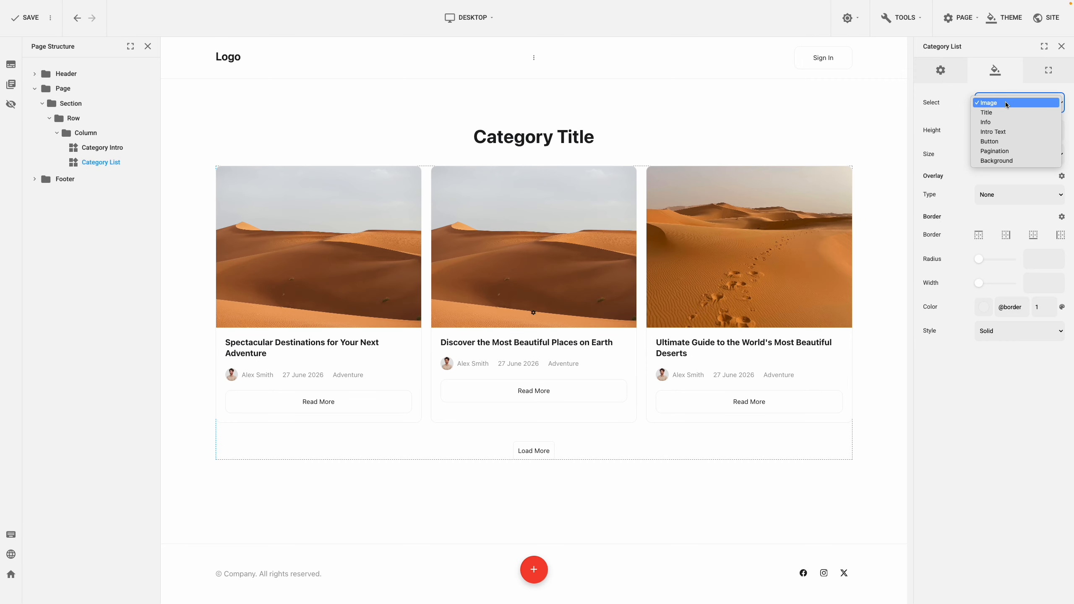
click(1004, 151)
scroll(1004, 152, down, 3)
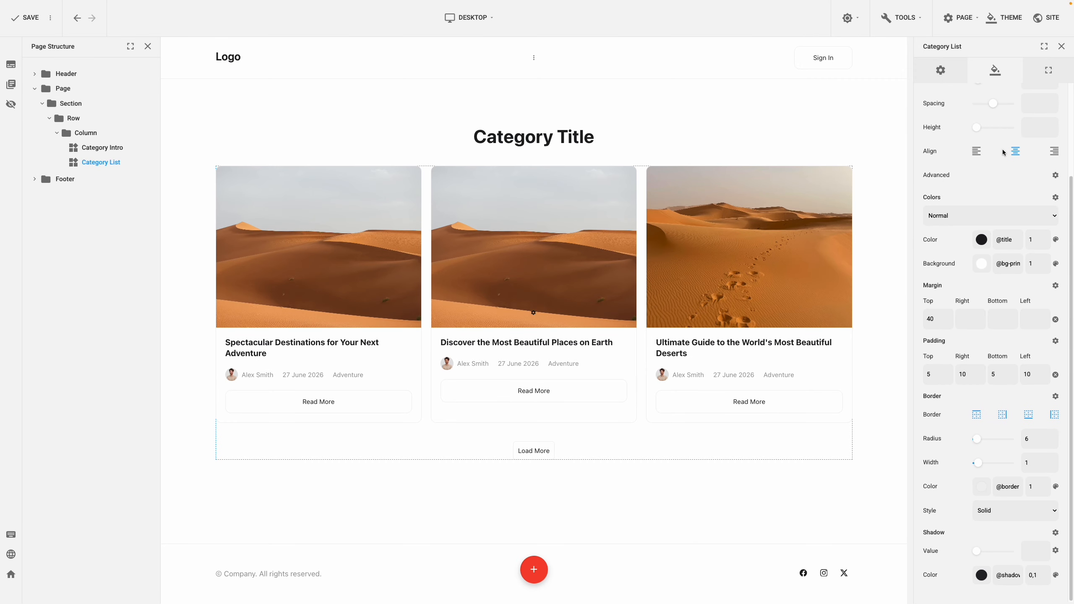
scroll(1003, 151, up, 3)
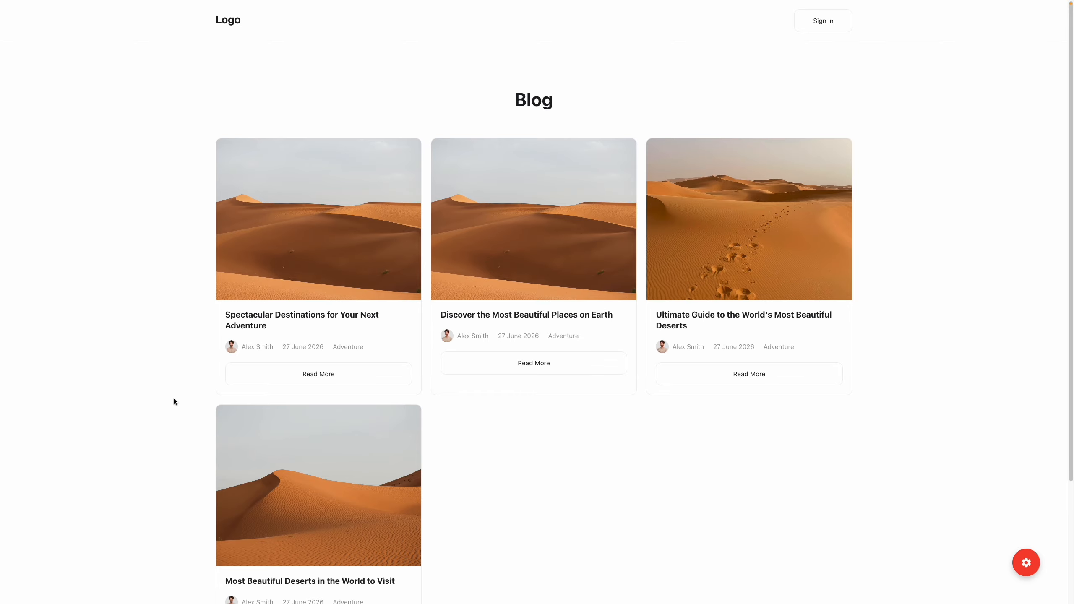
Step: Open the author's page from the "Spectacular Destinations for Your Next Adventure" post on the live blog
click(257, 347)
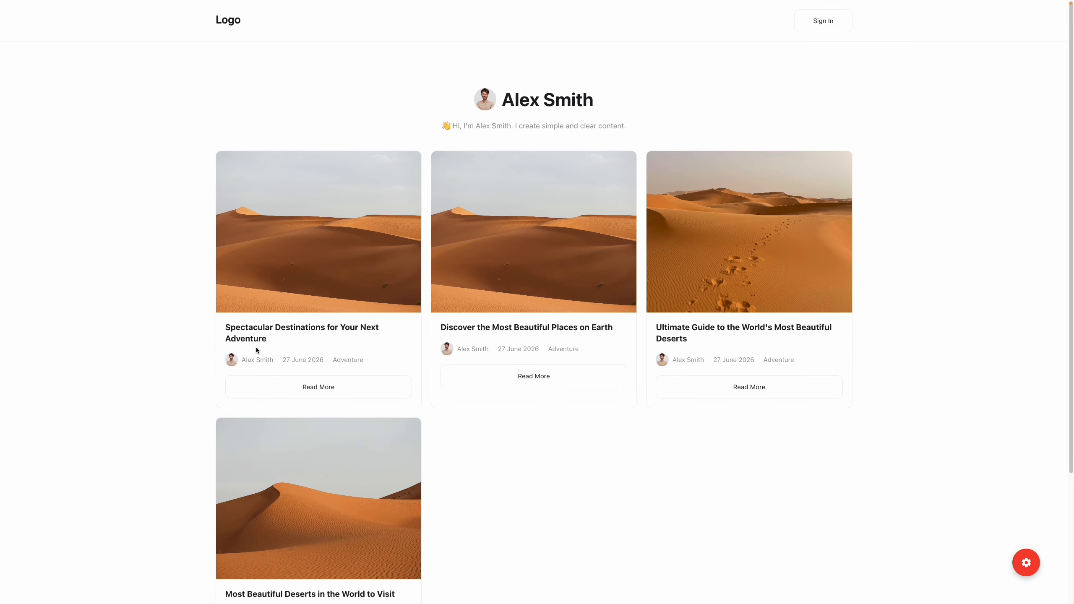